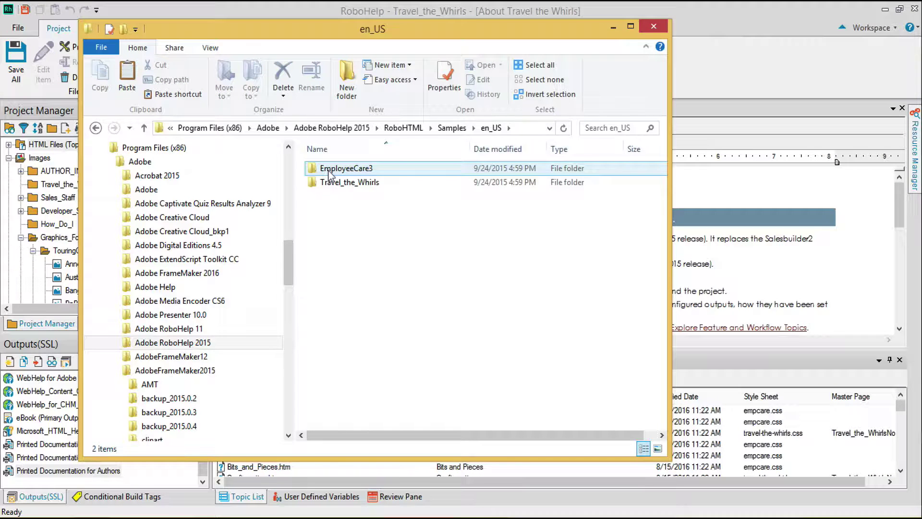
- Show the full path of the en_US sample projects folder, then return to the Travel_the_Whirls project
click(659, 125)
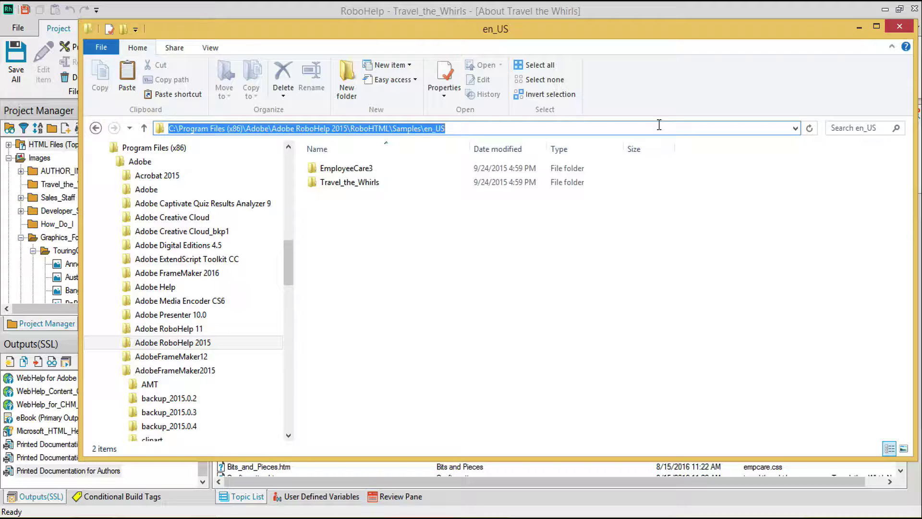
click(325, 16)
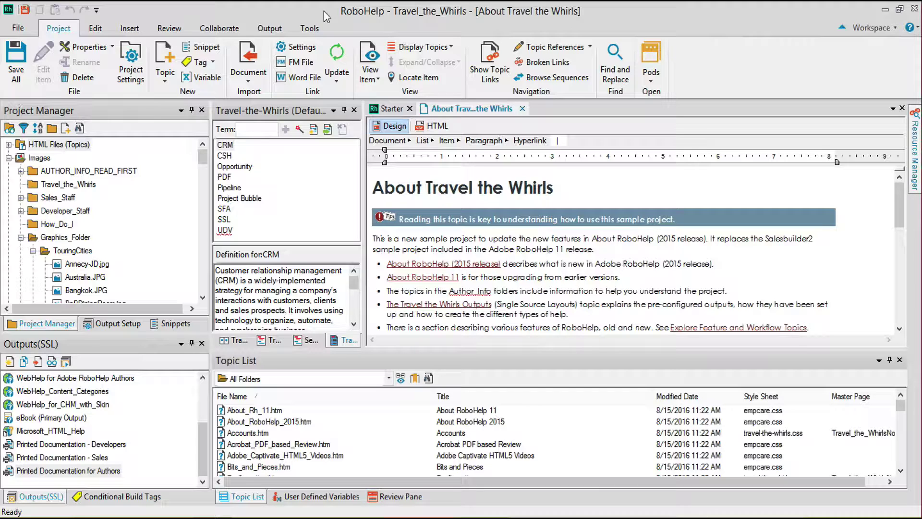
click(651, 70)
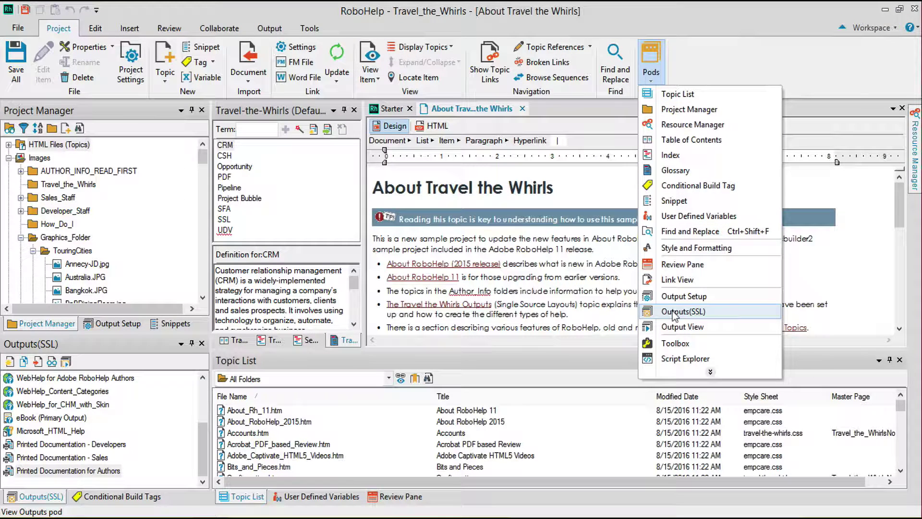
click(690, 50)
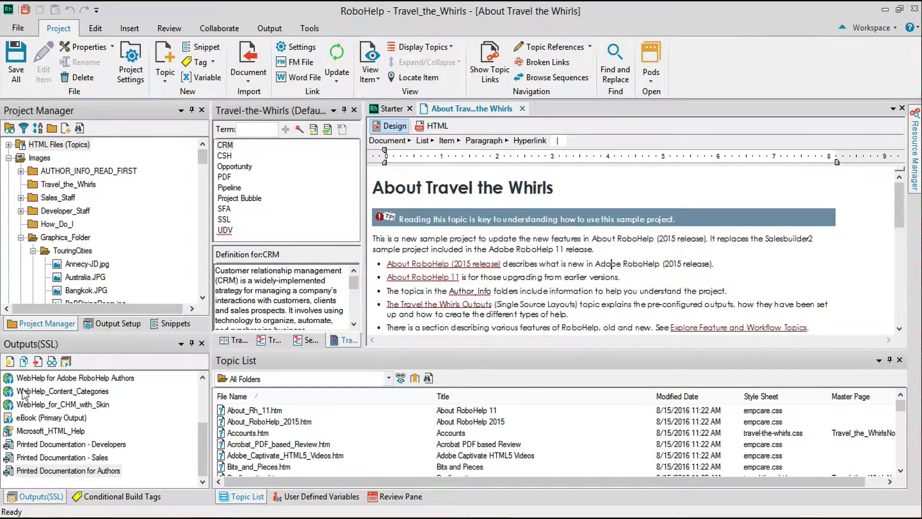
- Open the Printed Documentation for Authors properties and confirm High Quality Print as the PDF conversion setting
right_click(8, 471)
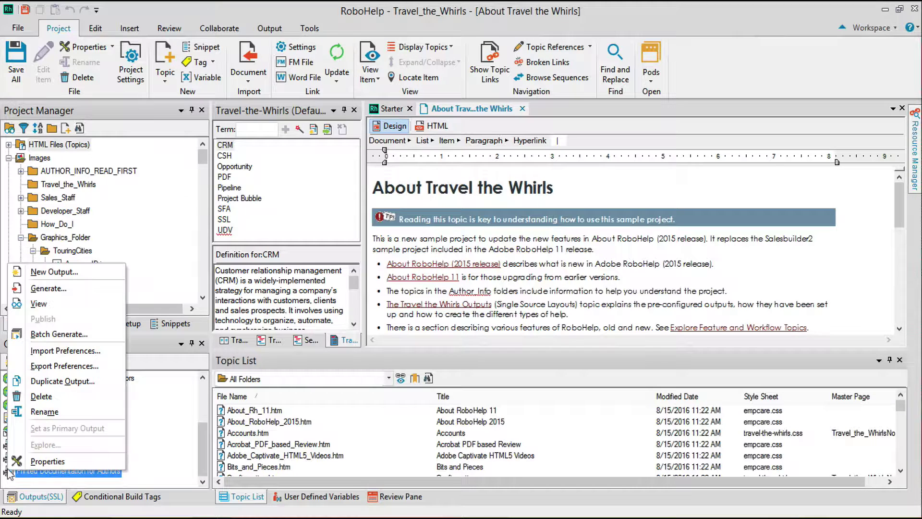
click(48, 462)
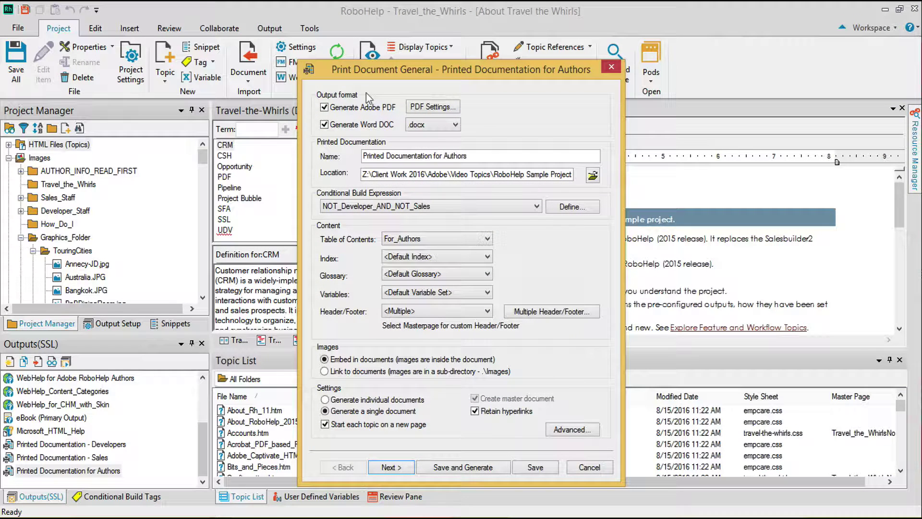
click(420, 108)
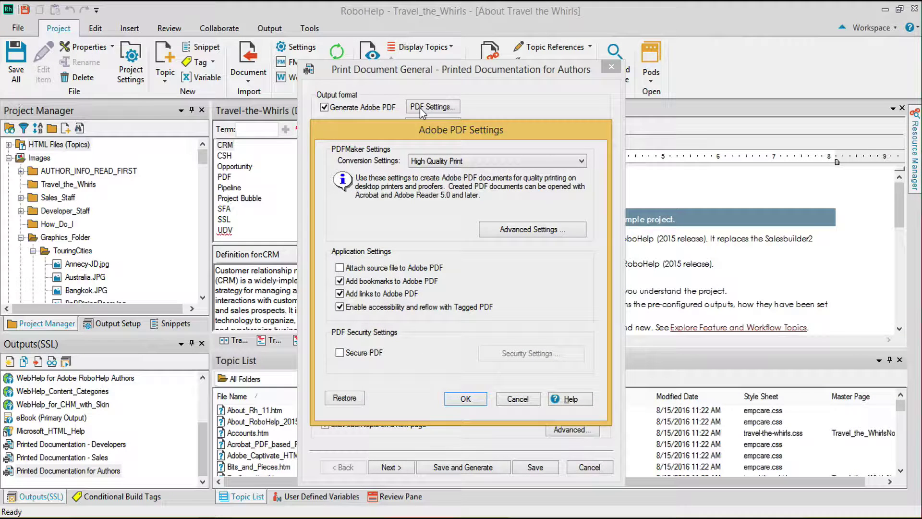
click(583, 160)
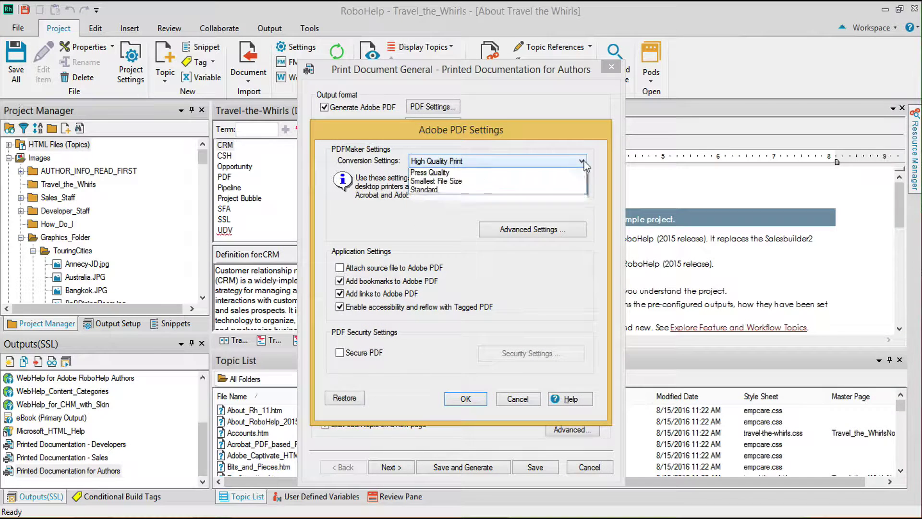
key(Escape)
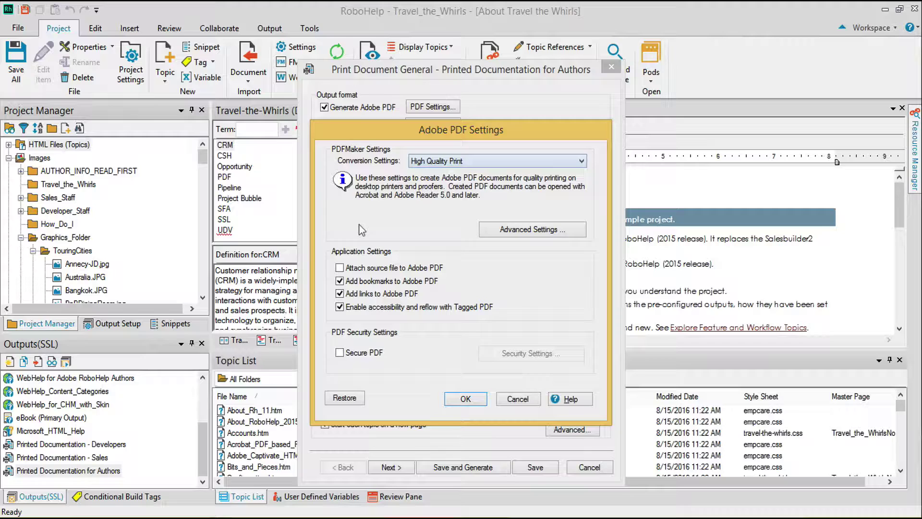
click(530, 231)
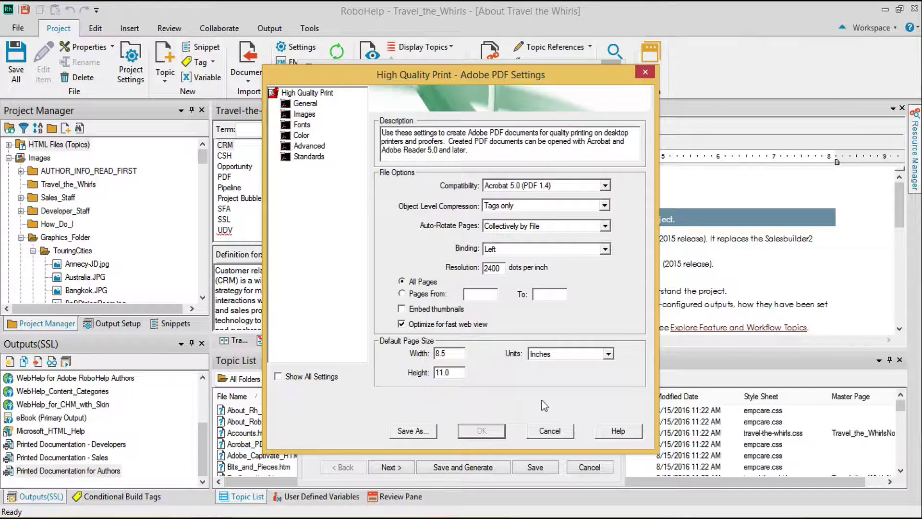
click(552, 430)
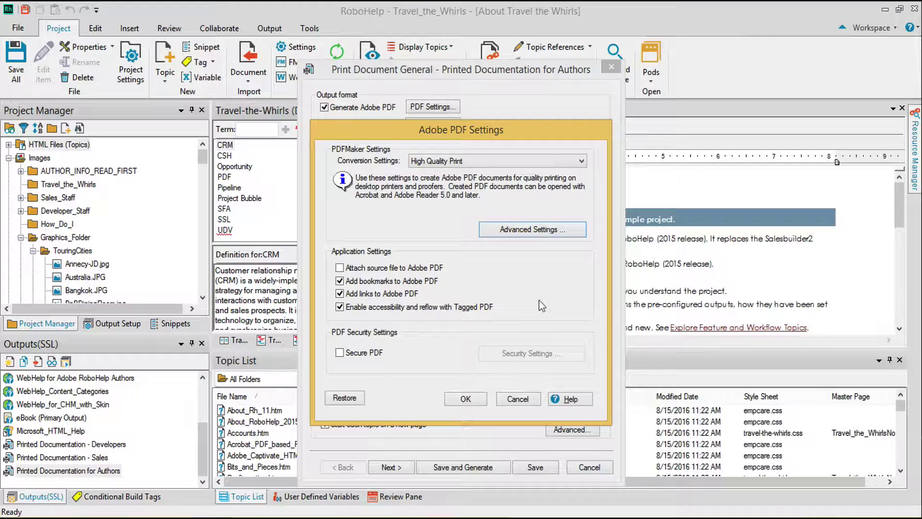
click(478, 392)
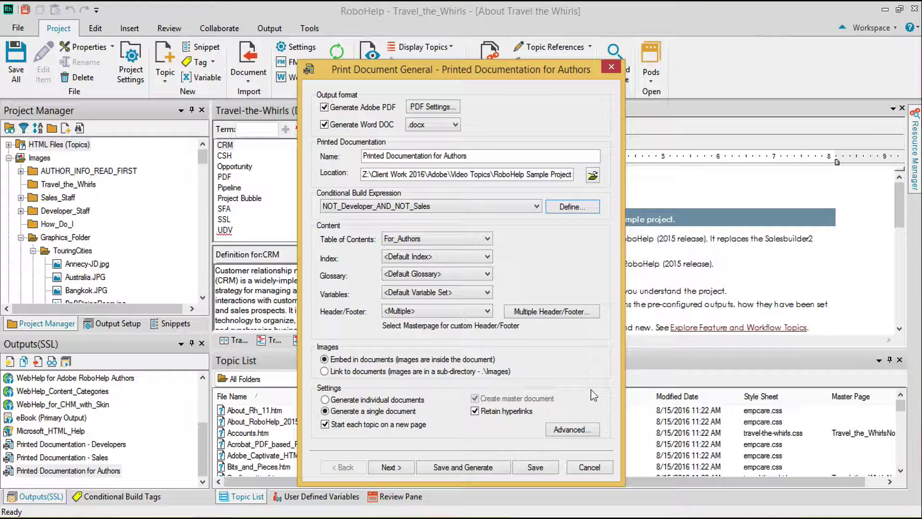
click(536, 206)
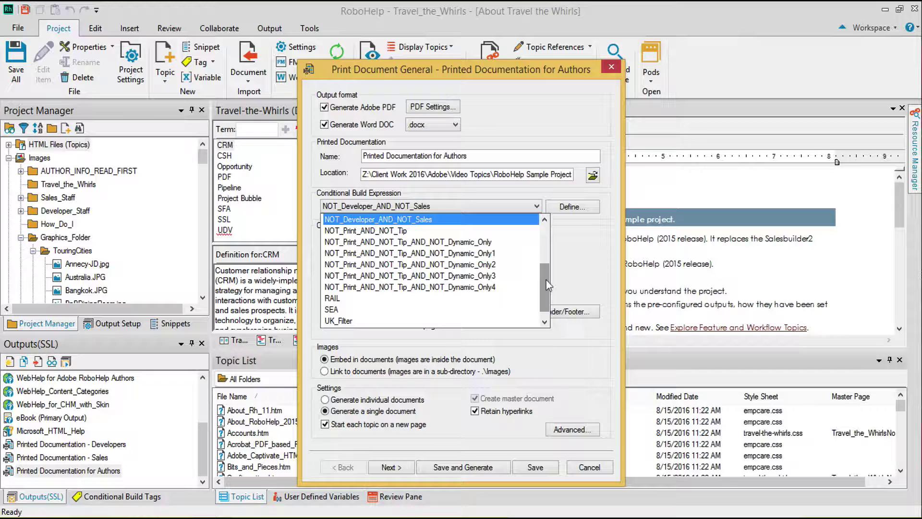
mouse_move(546, 281)
mouse_down()
mouse_move(546, 235)
mouse_move(546, 291)
mouse_up()
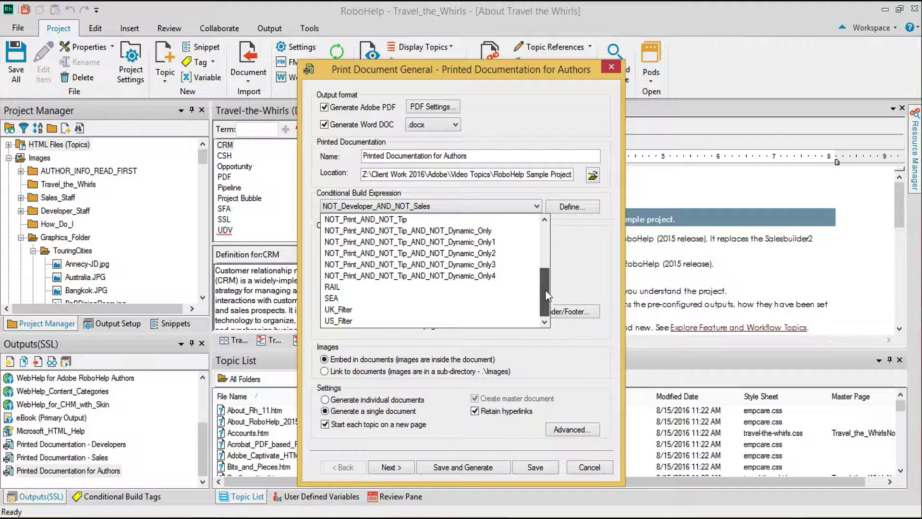
click(576, 255)
click(573, 211)
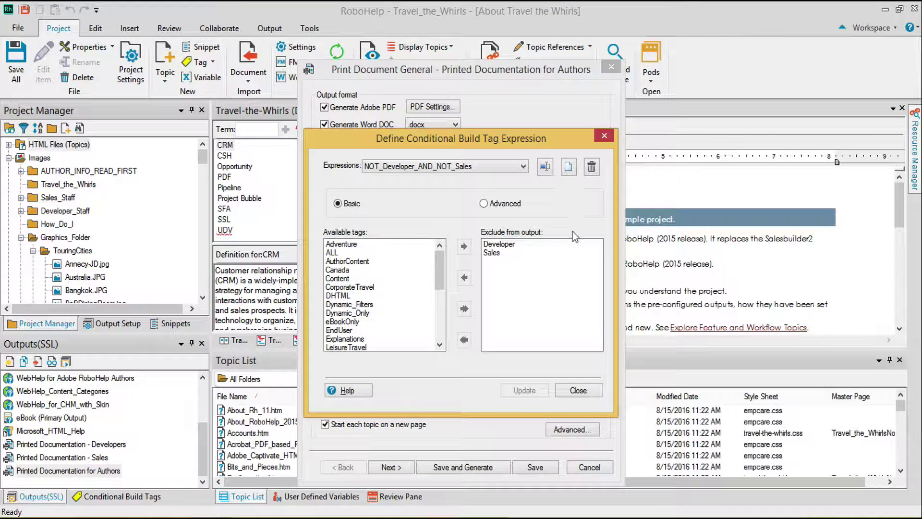
click(581, 390)
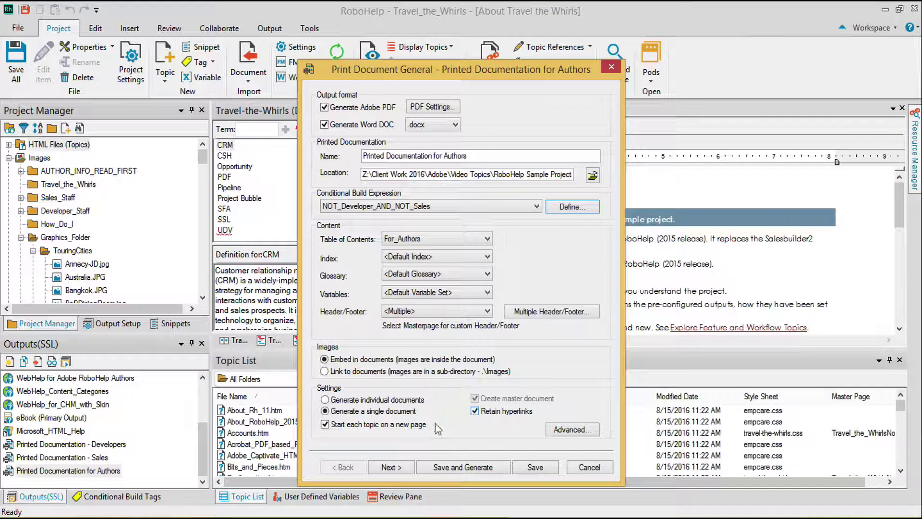
- In the Authors chapter layout, list topics from All Folders and collapse the RoboHelp Features book
click(392, 467)
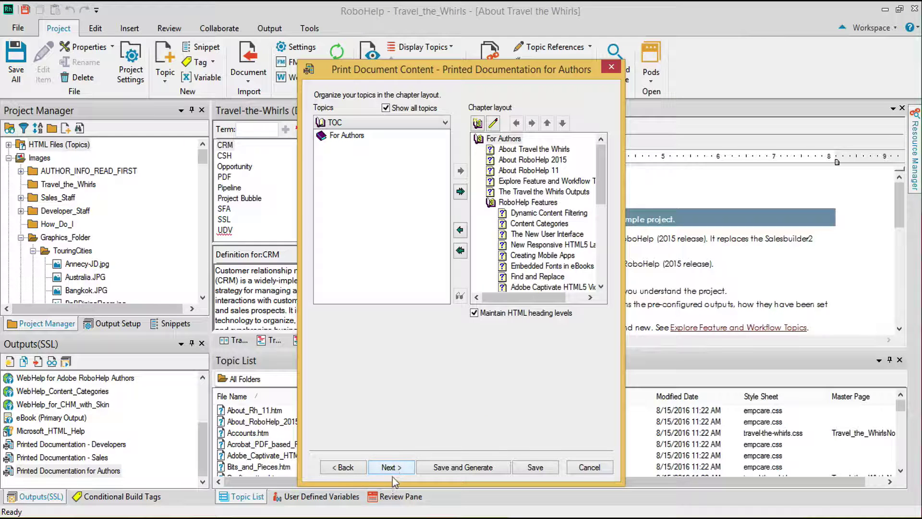
double_click(346, 137)
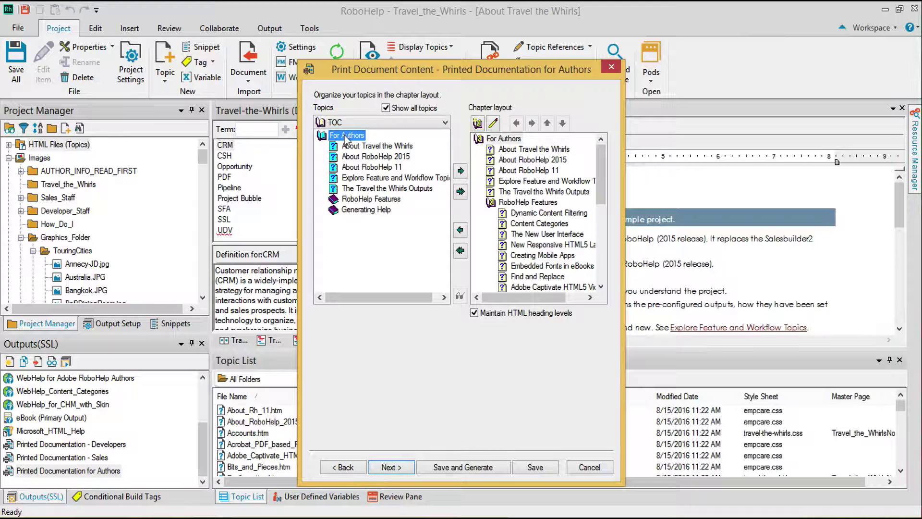
click(350, 123)
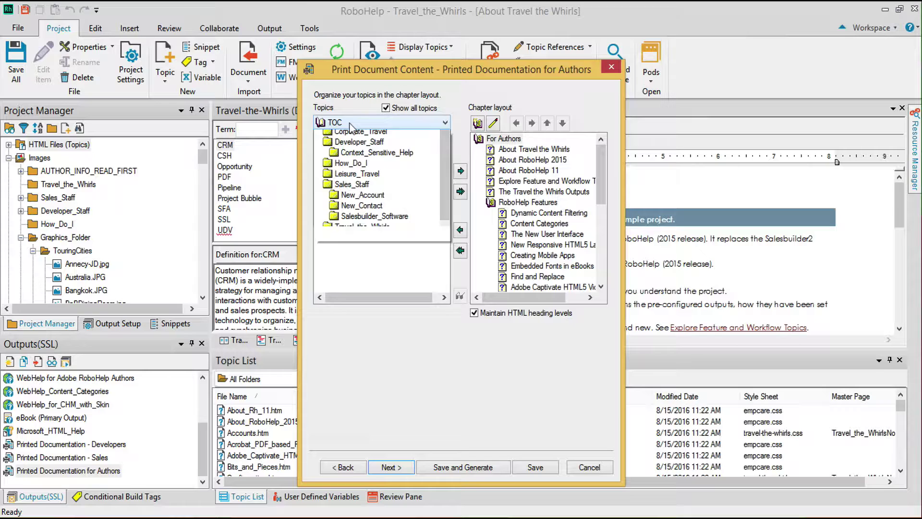
click(354, 286)
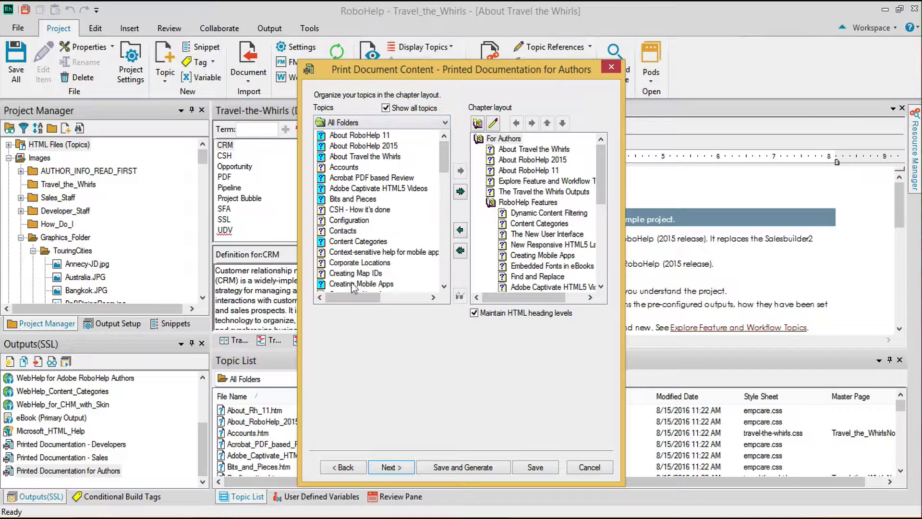
double_click(492, 203)
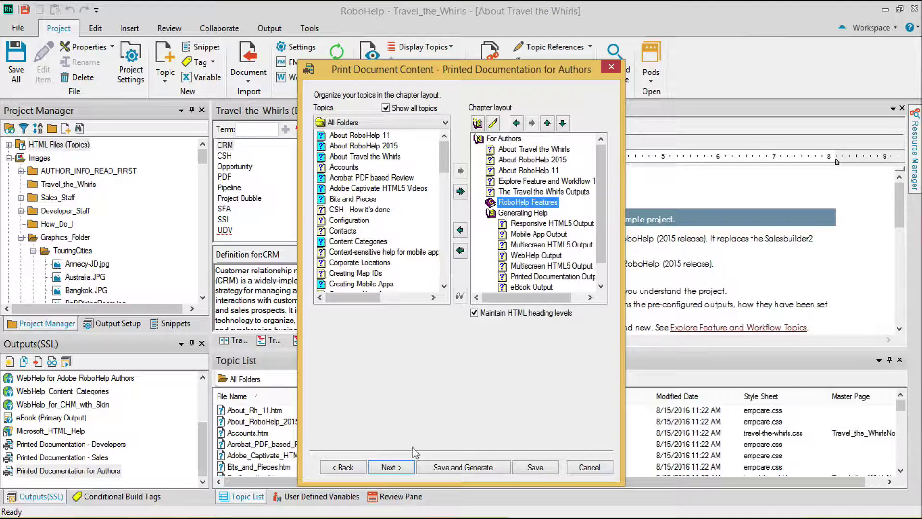
click(397, 468)
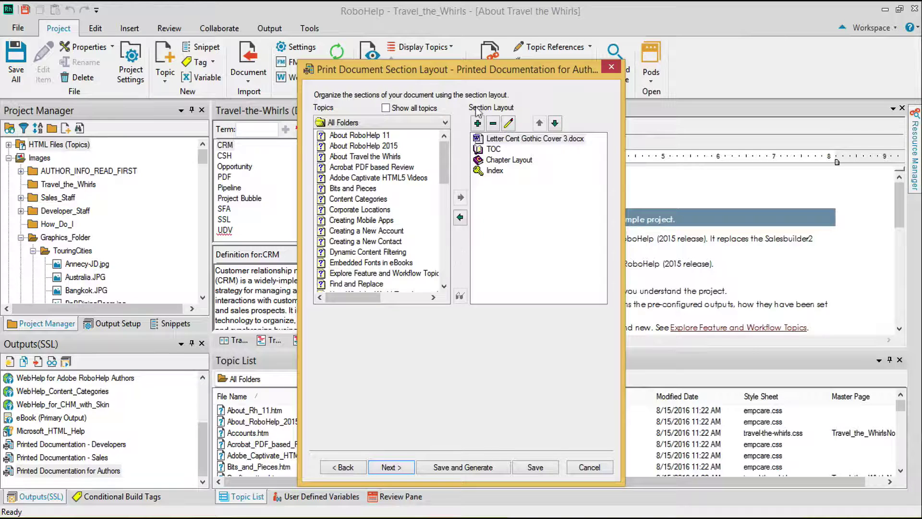
click(477, 124)
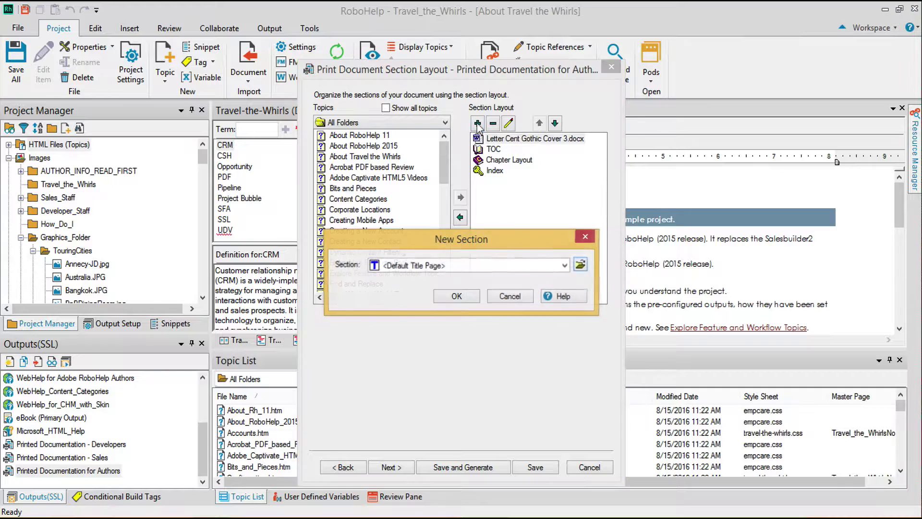
click(564, 266)
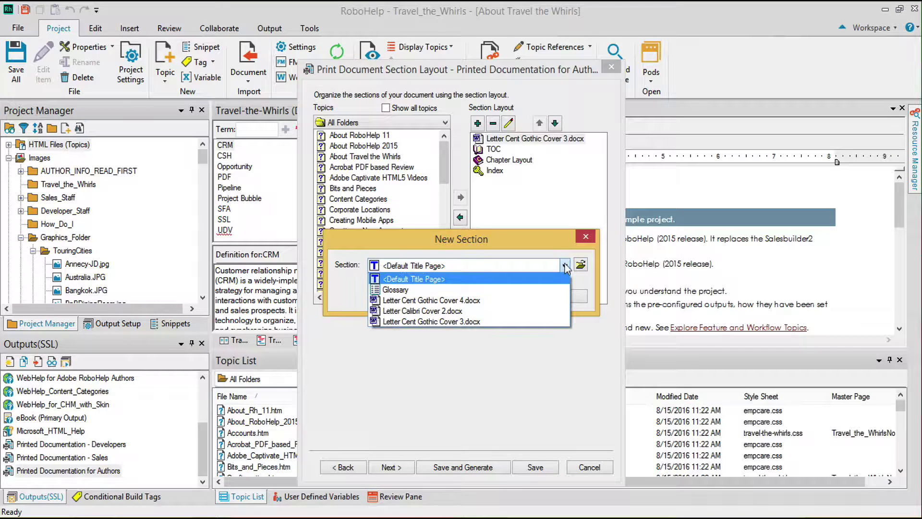
click(566, 265)
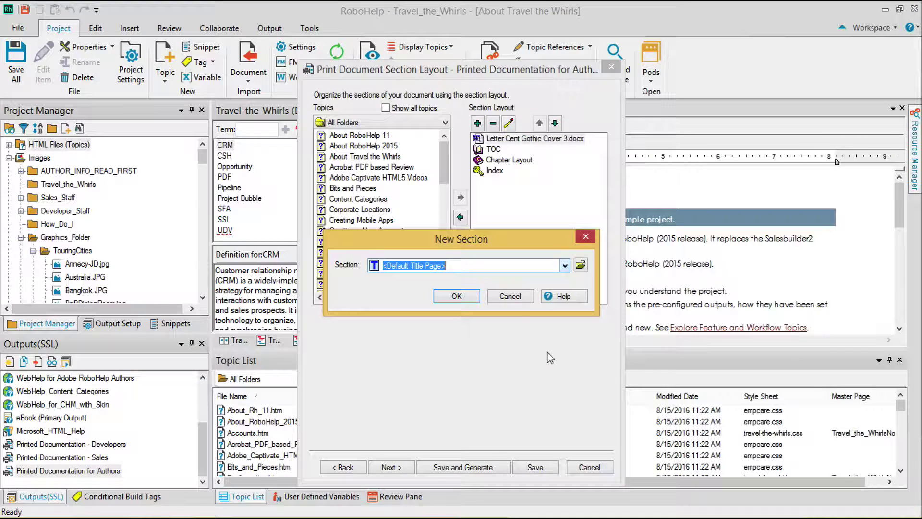
click(510, 296)
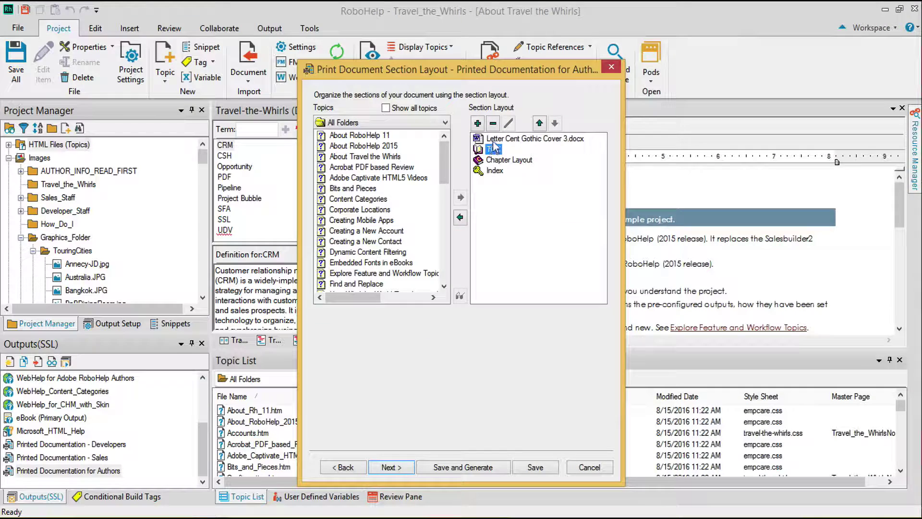
click(497, 139)
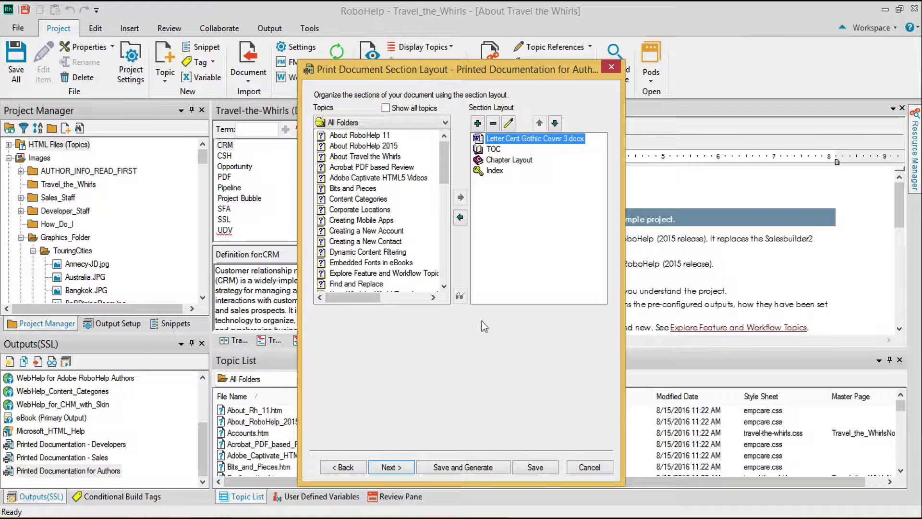
- On Print Document Appearance, keep Feature_Title mapped to the Word style Feature Title
click(390, 467)
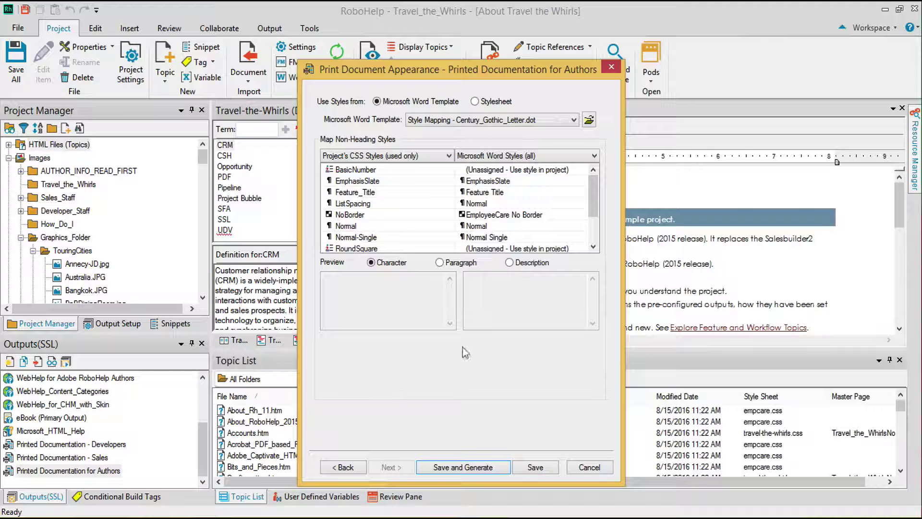
click(488, 195)
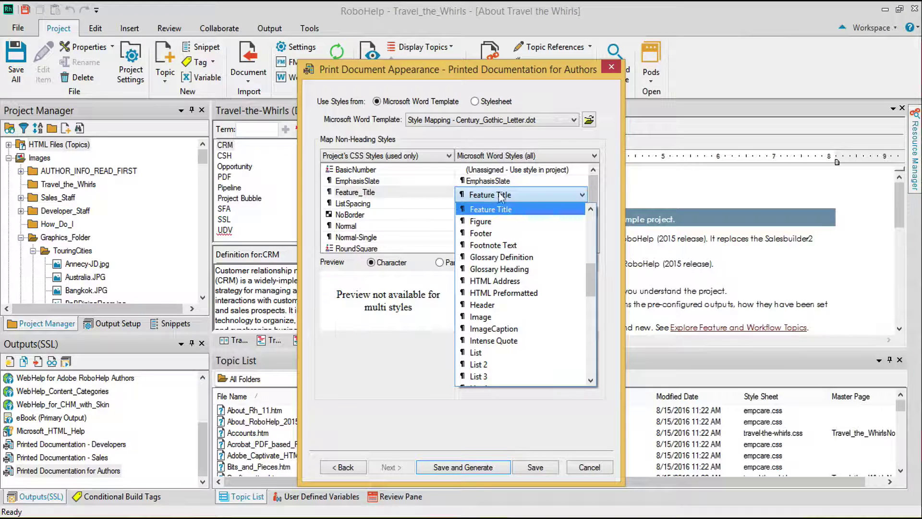
drag(594, 278, 586, 213)
click(536, 428)
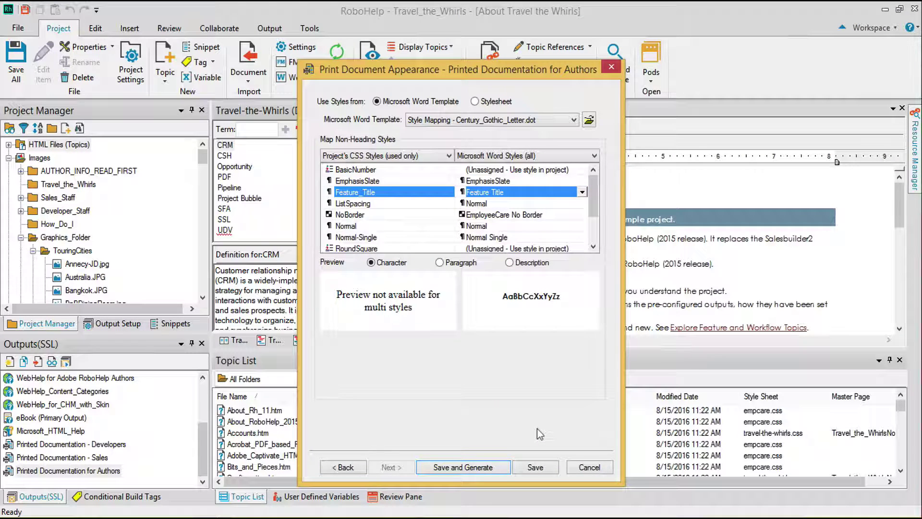
- Save the settings and generate the Printed Documentation for Authors
click(459, 466)
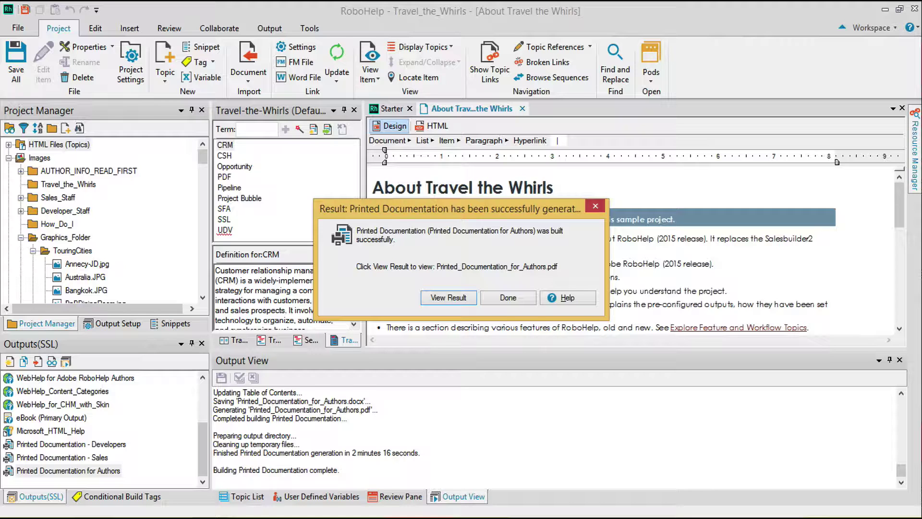
- View the generated Printed_Documentation_for_Authors.pdf in Acrobat, starting at its Table of Contents
click(451, 295)
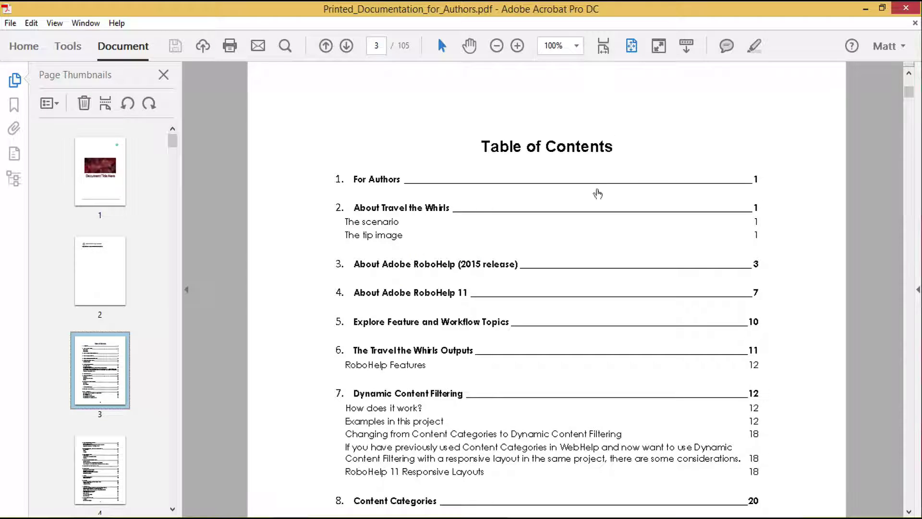